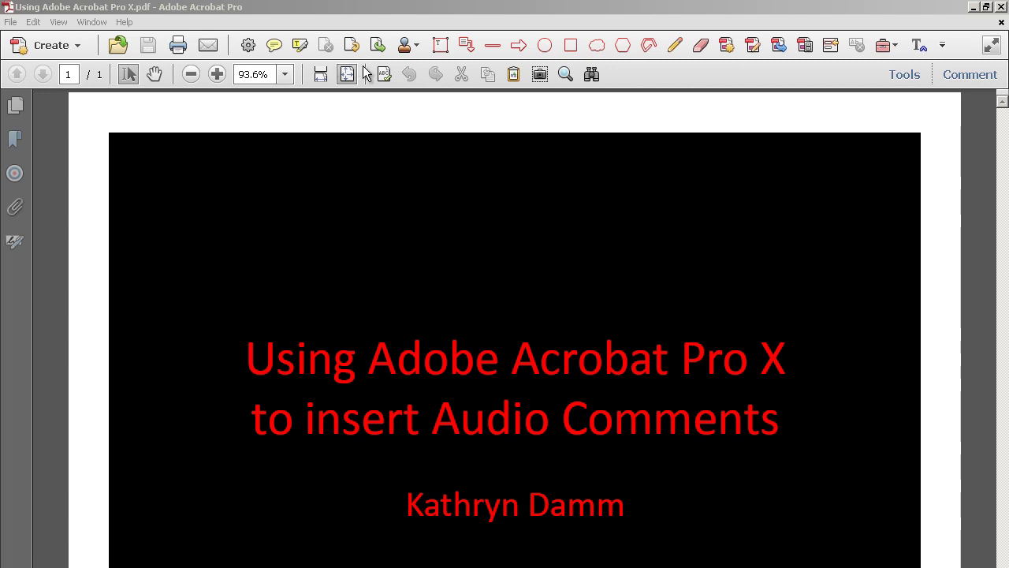
Step: Open the Quick Tools customization dialog from View > Show/Hide > Toolbar Items
click(196, 20)
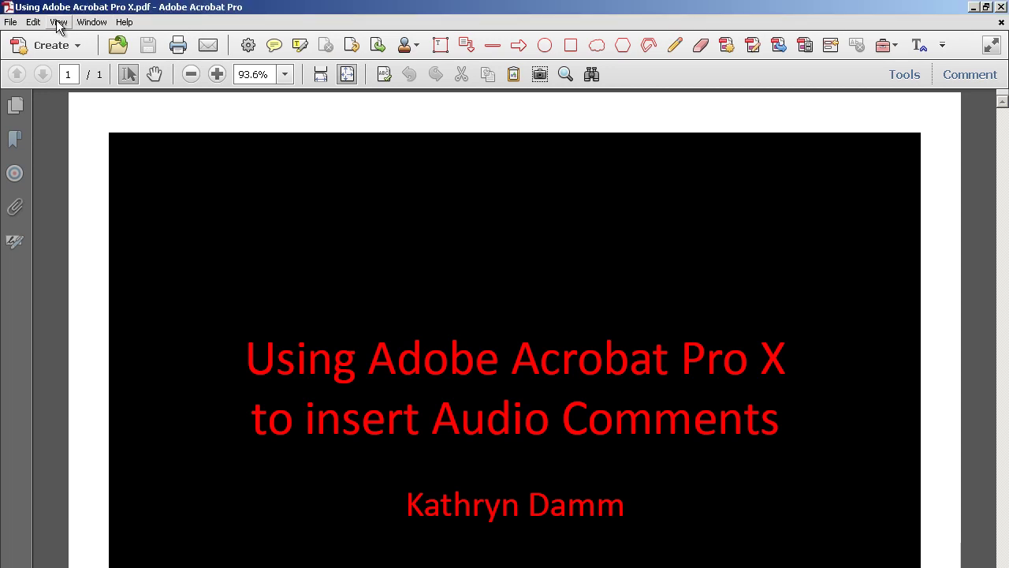
click(60, 24)
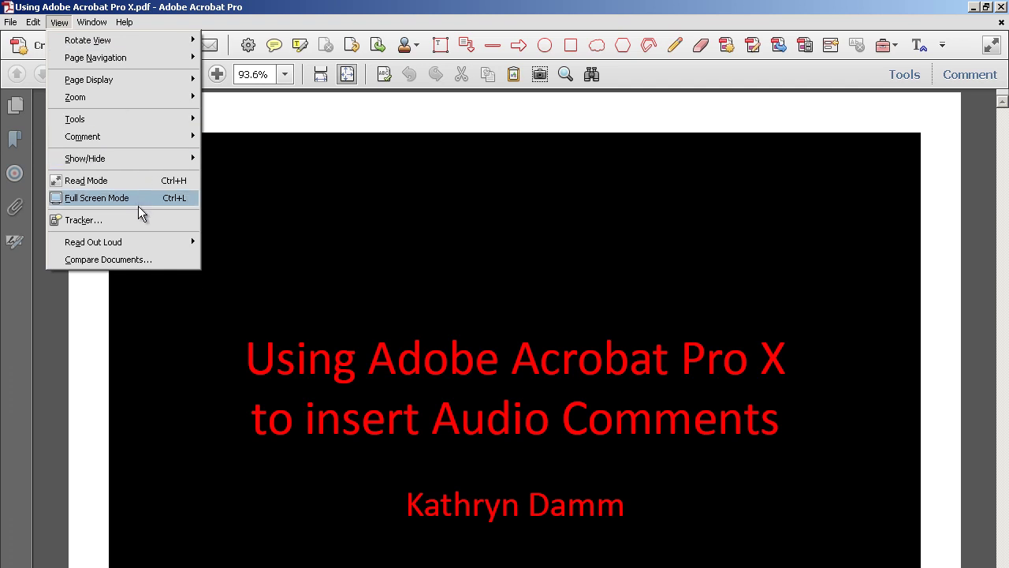
mouse_move(117, 155)
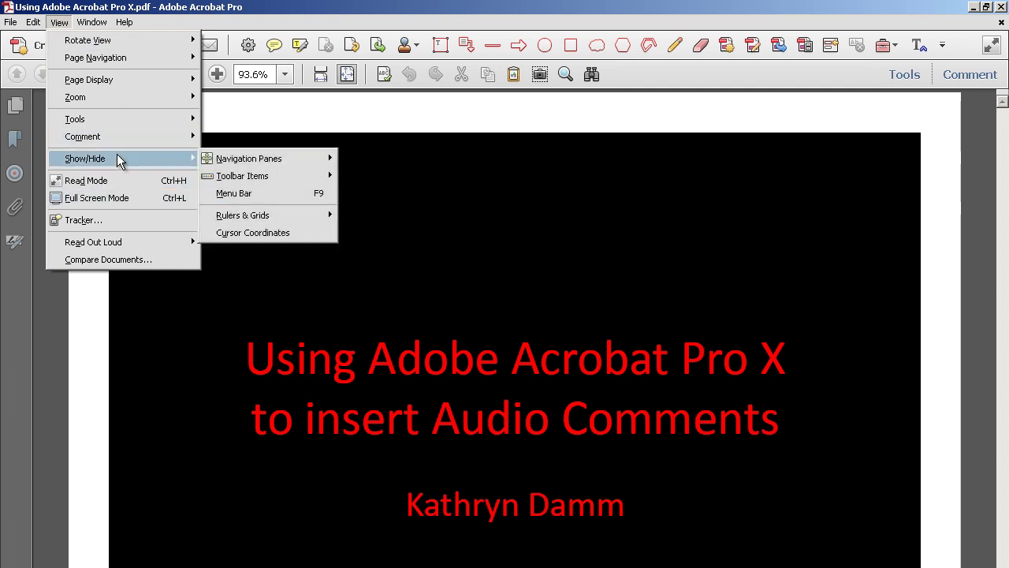
mouse_move(244, 181)
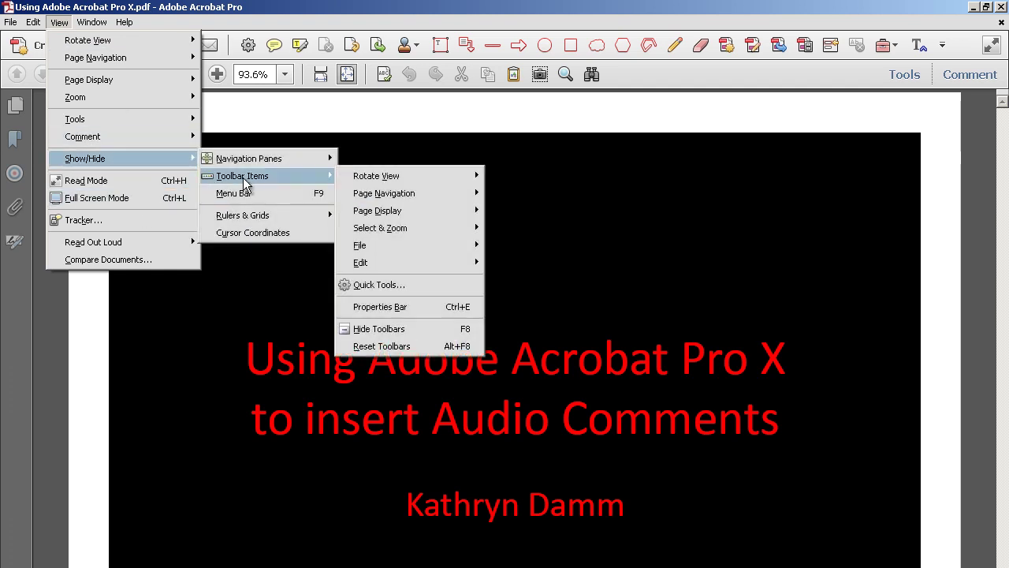
click(435, 291)
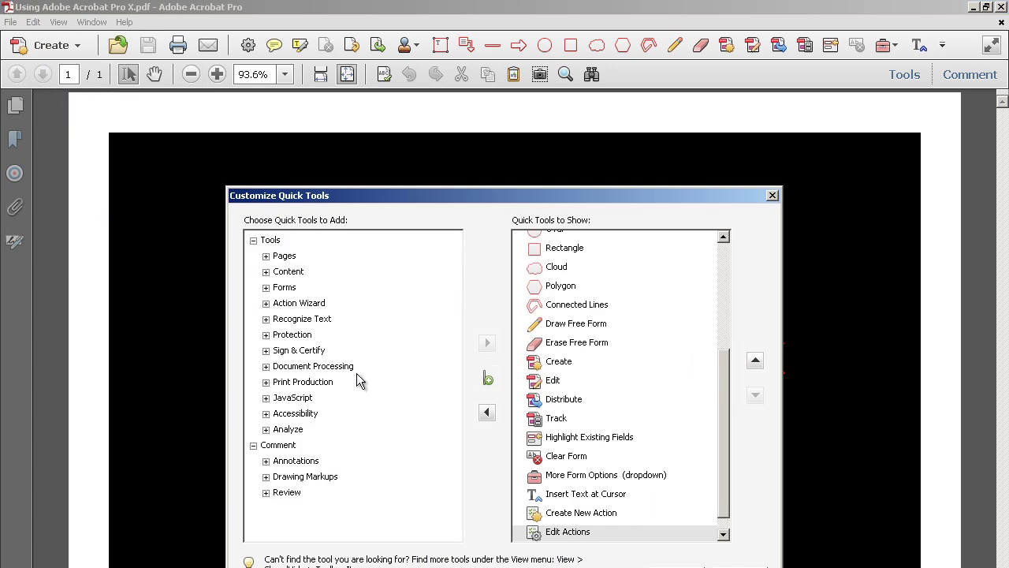
Step: Add Record Audio from Comment > Annotations to the shown Quick Tools
click(267, 464)
drag(458, 255, 451, 364)
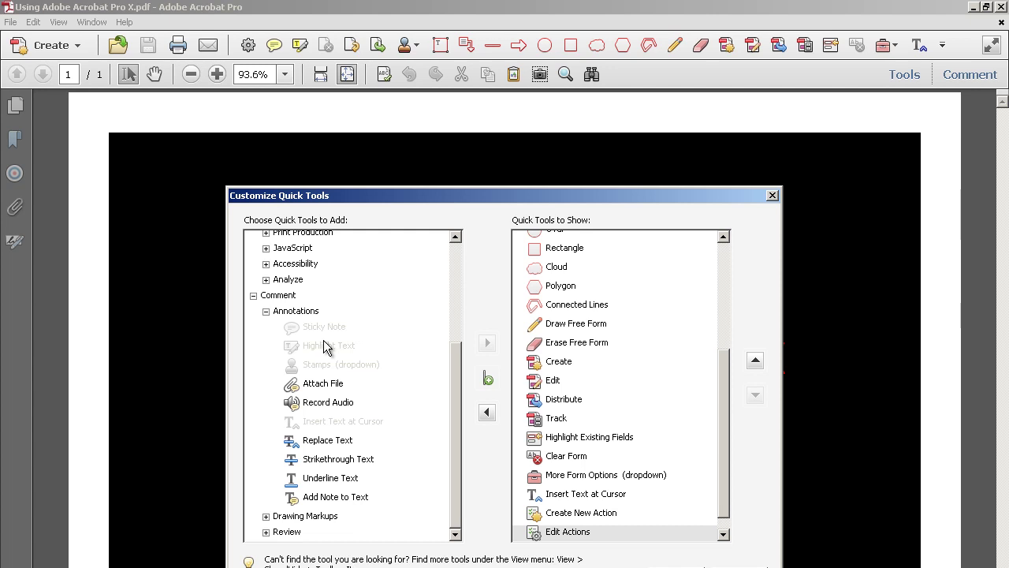
click(328, 403)
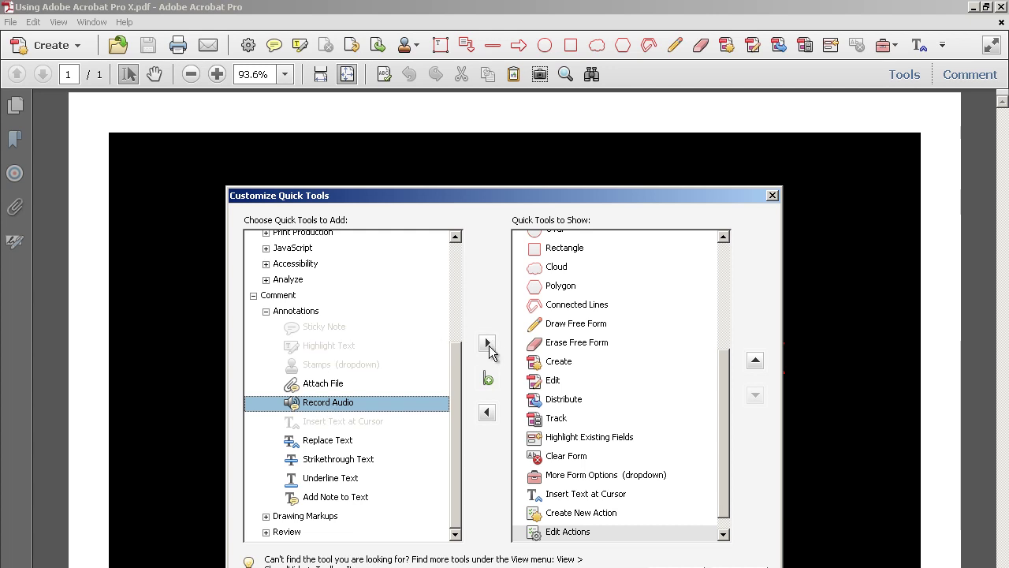
click(488, 343)
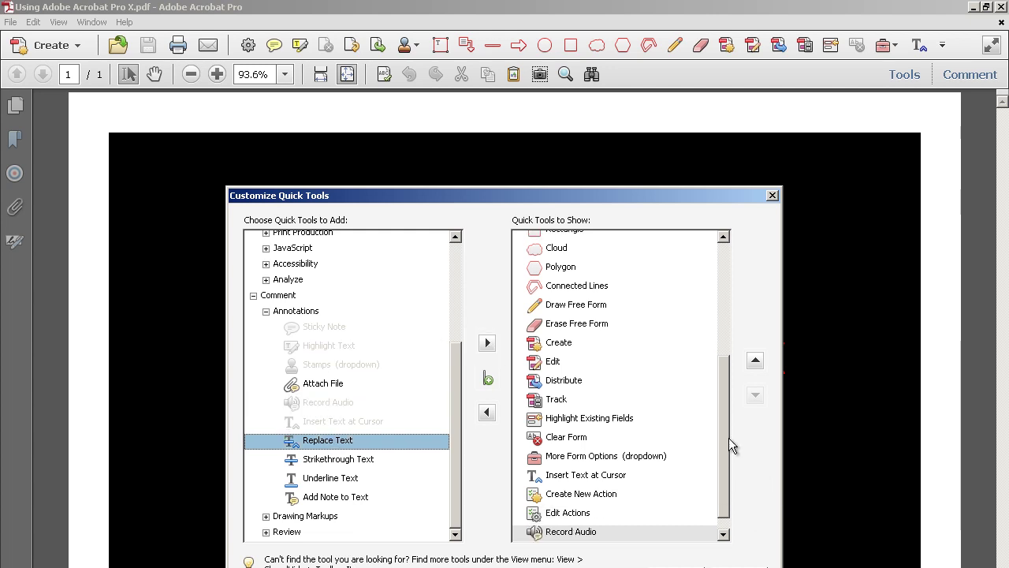
drag(728, 427, 716, 449)
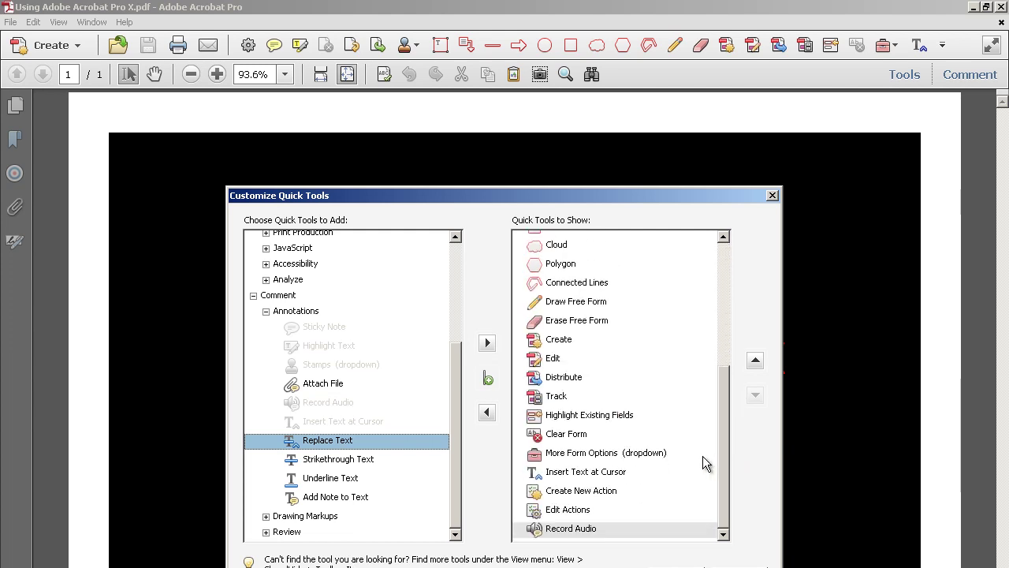
Step: Move Record Audio near the top of the Quick Tools order and confirm the changes
click(757, 361)
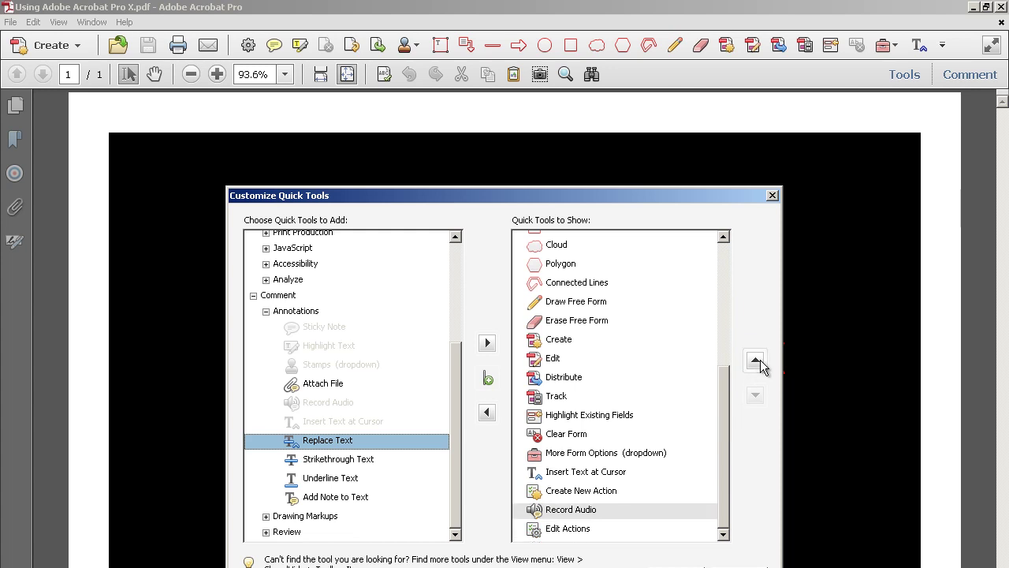
click(757, 361)
click(757, 362)
click(757, 361)
double_click(757, 361)
click(757, 361)
double_click(757, 361)
click(757, 362)
click(757, 361)
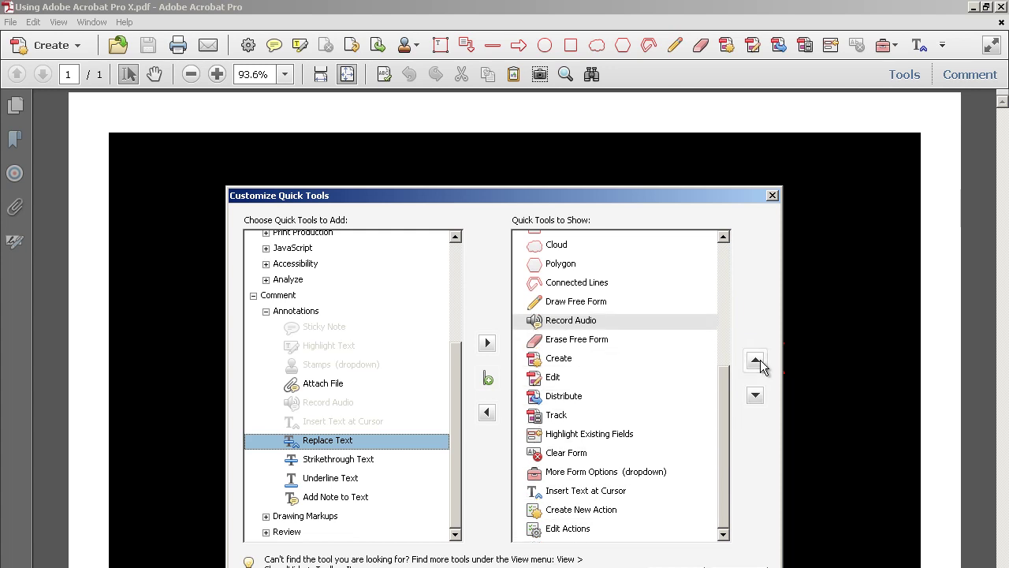
click(757, 361)
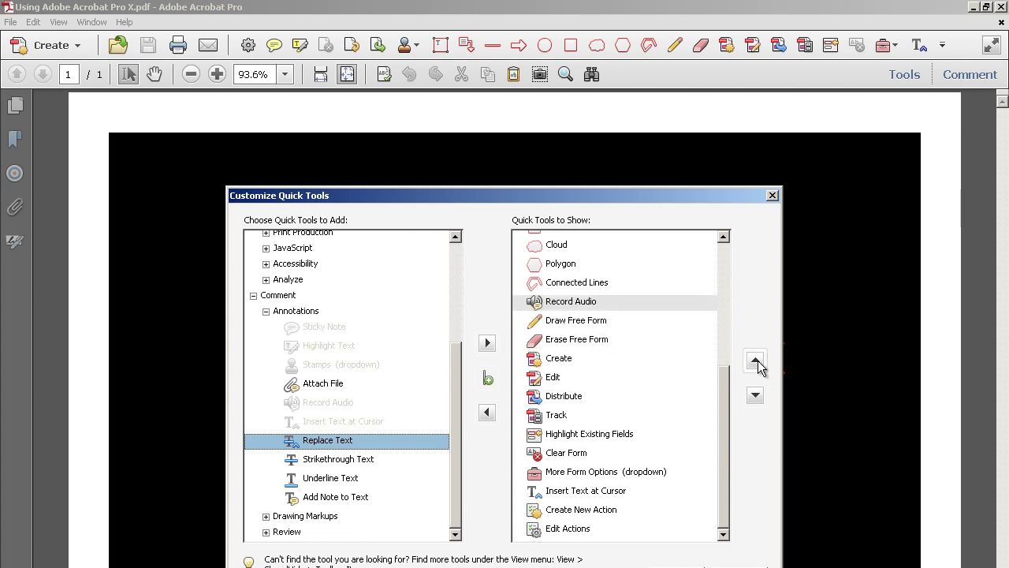
click(756, 361)
click(755, 361)
click(756, 361)
click(756, 361)
click(756, 361)
click(755, 362)
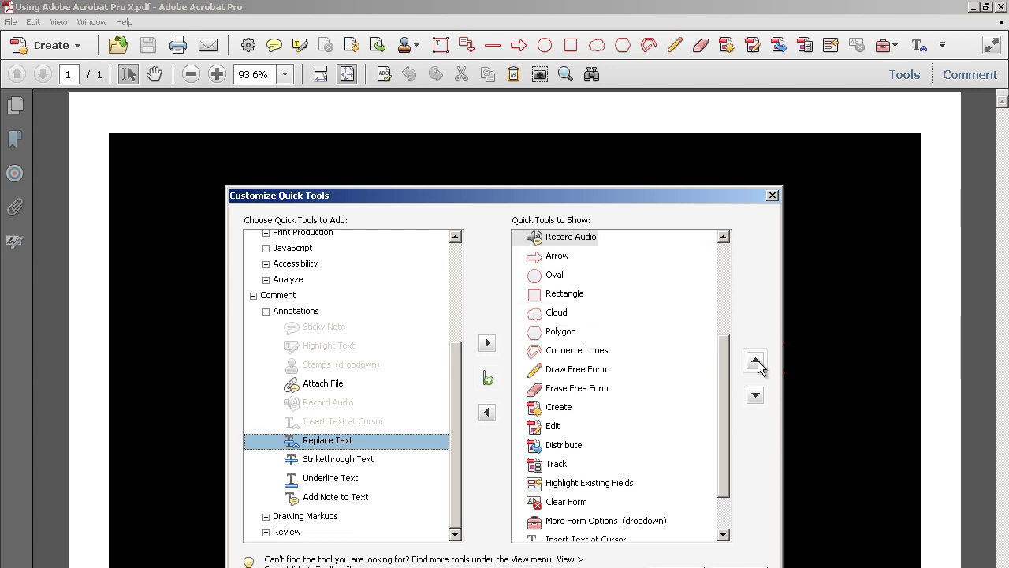
click(755, 361)
click(755, 361)
click(755, 361)
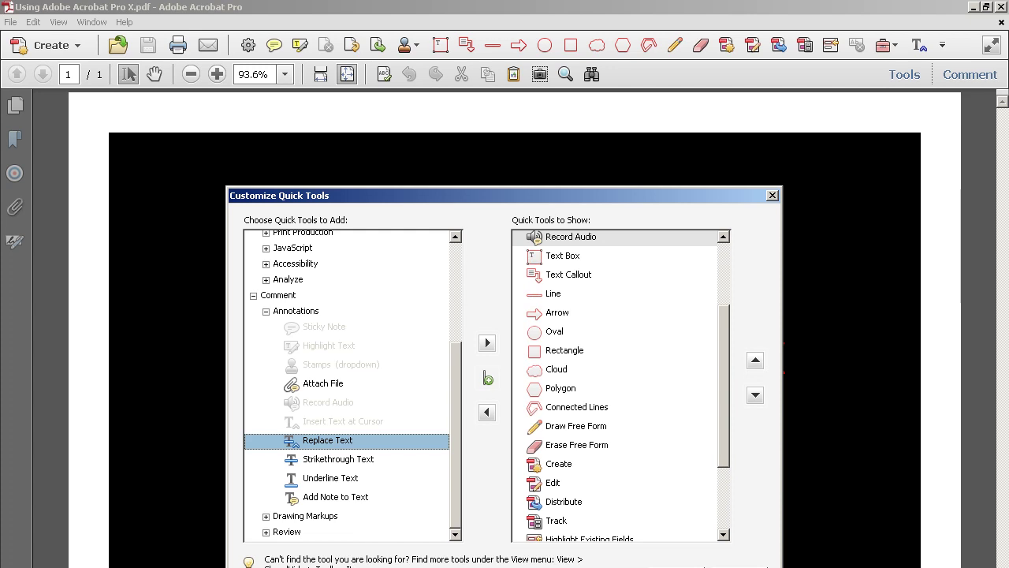
key(Return)
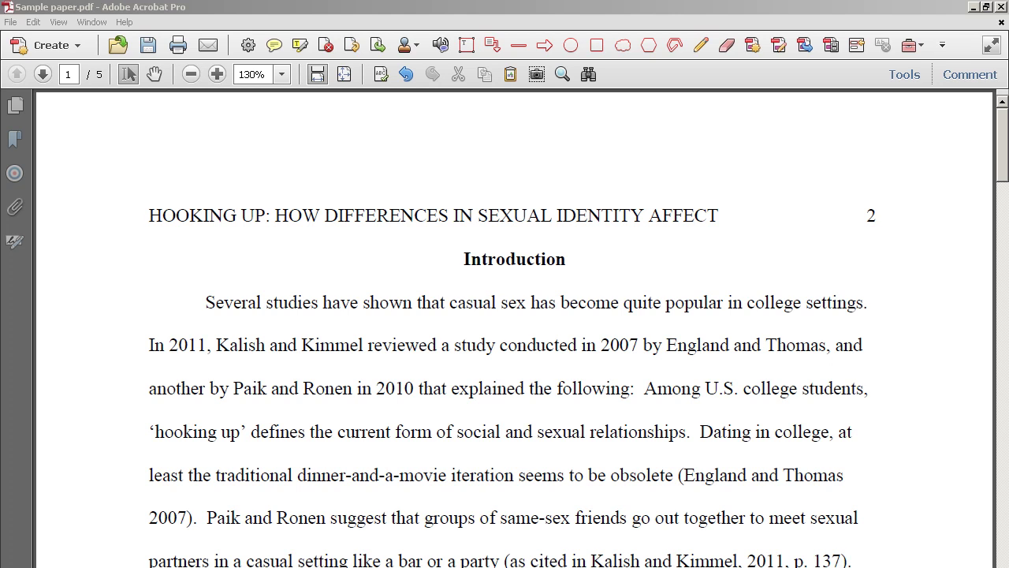
Step: Activate the Record Audio tool from the Quick Tools toolbar on Sample paper.pdf
click(441, 44)
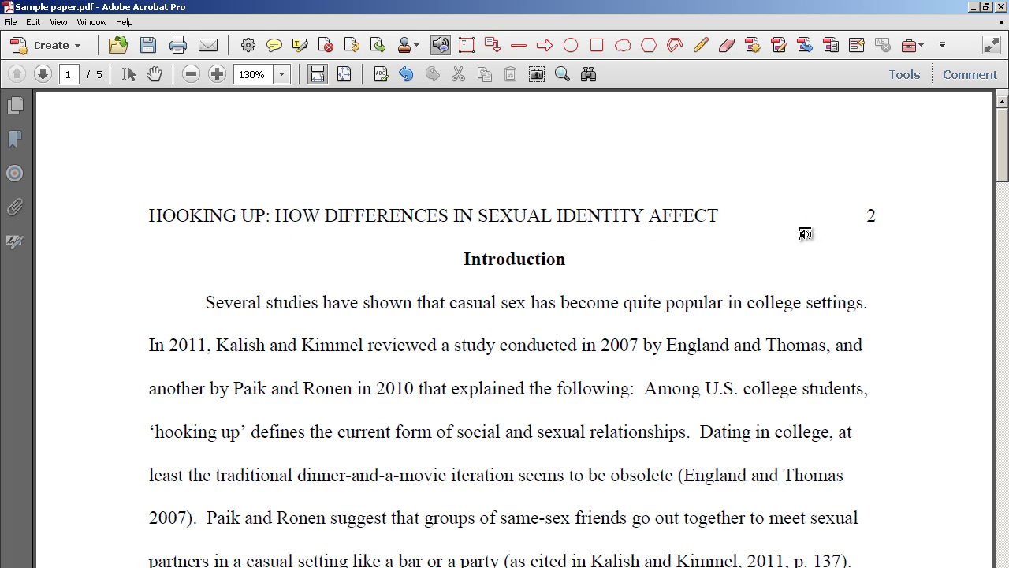
Step: Place an audio comment left of the header's page number 2 to open the Sound Recorder
click(789, 220)
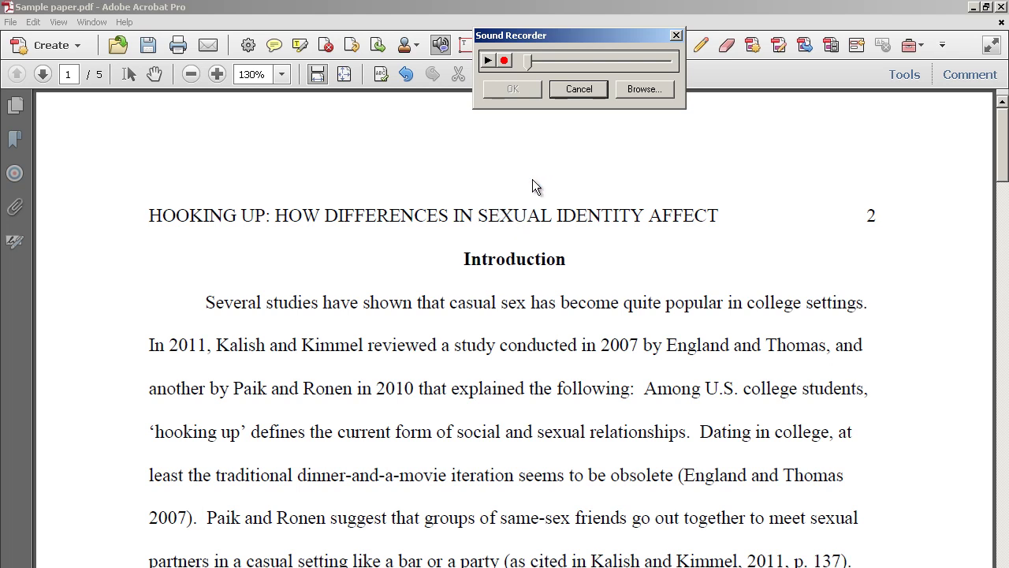
Step: Record a spoken message in the Sound Recorder, then stop the recording
click(505, 61)
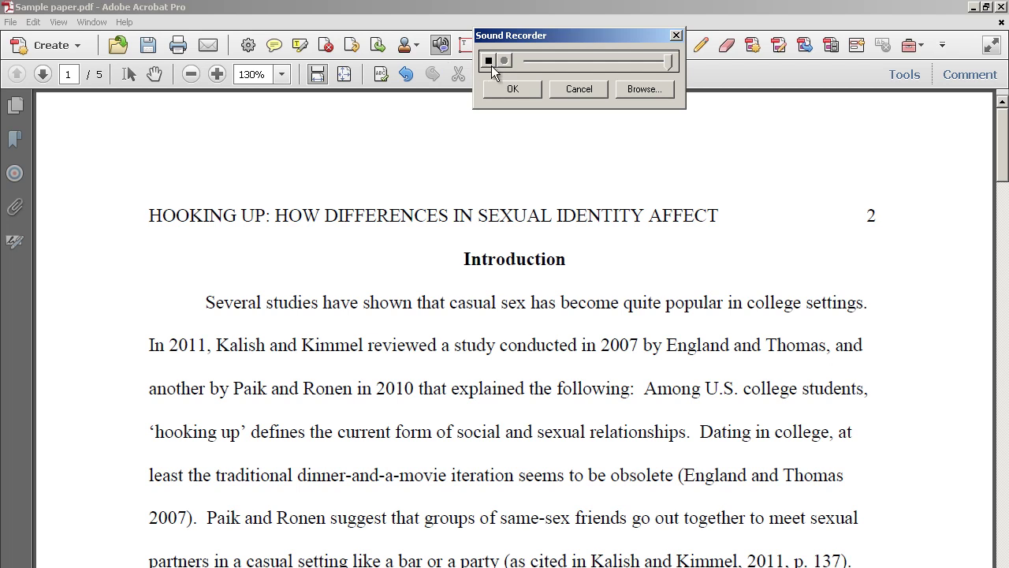
click(489, 61)
Step: Accept the recording and keep the blue speaker icon for the sound comment
click(504, 91)
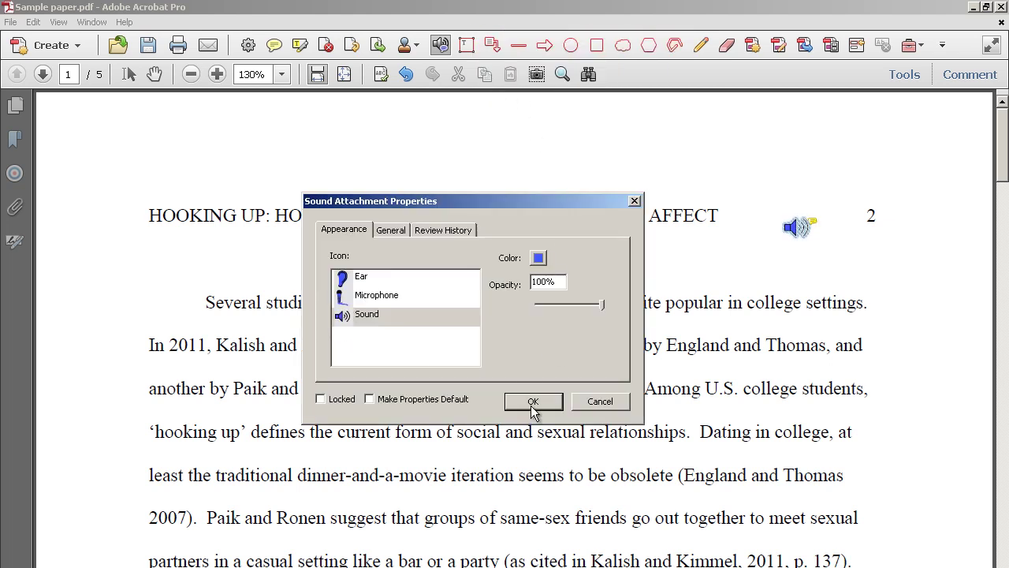
click(533, 401)
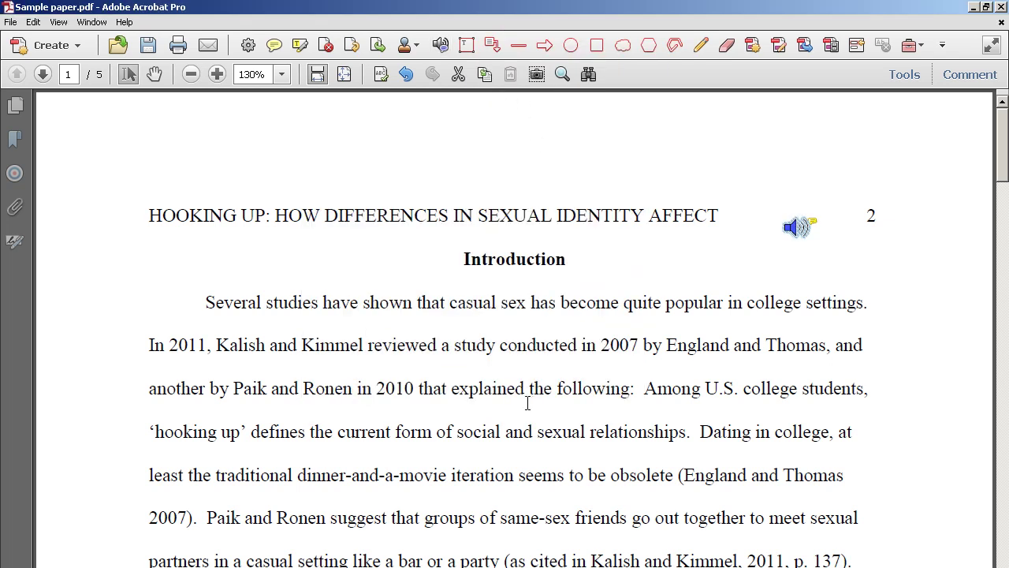